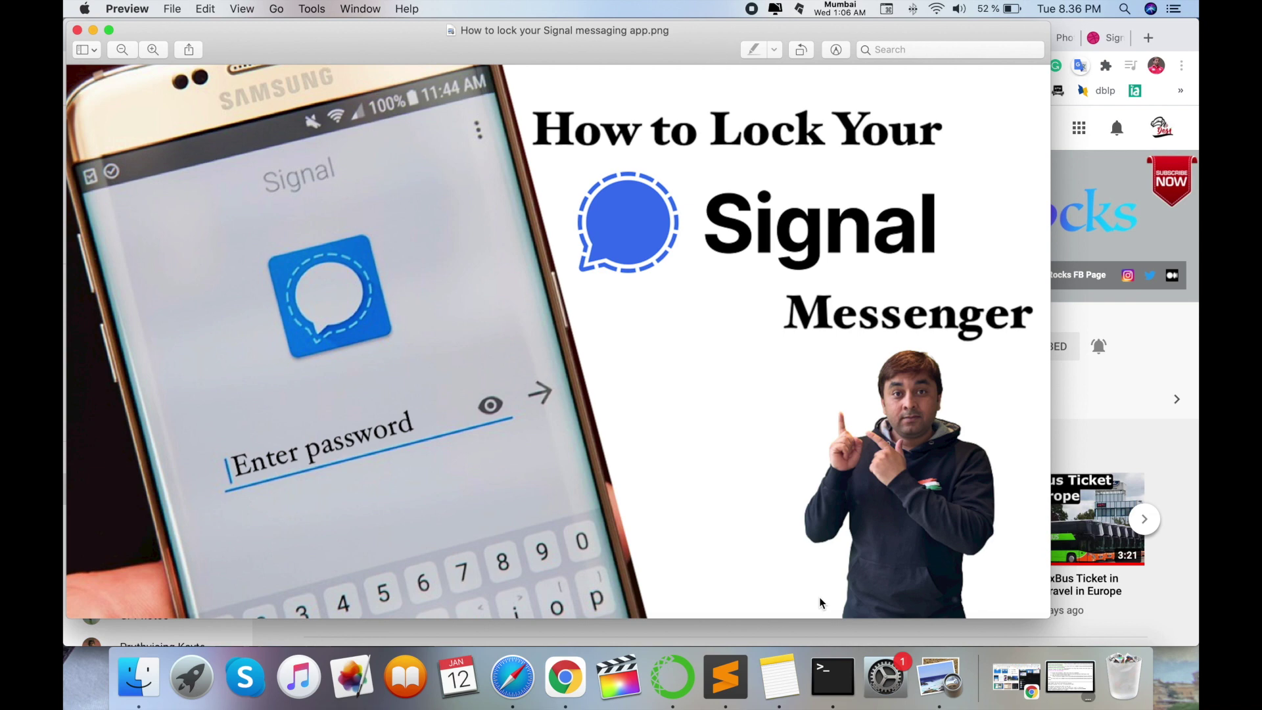
# Bring the Chrome window with the Research Rocks YouTube channel page in front of Preview.
pyautogui.click(1183, 485)
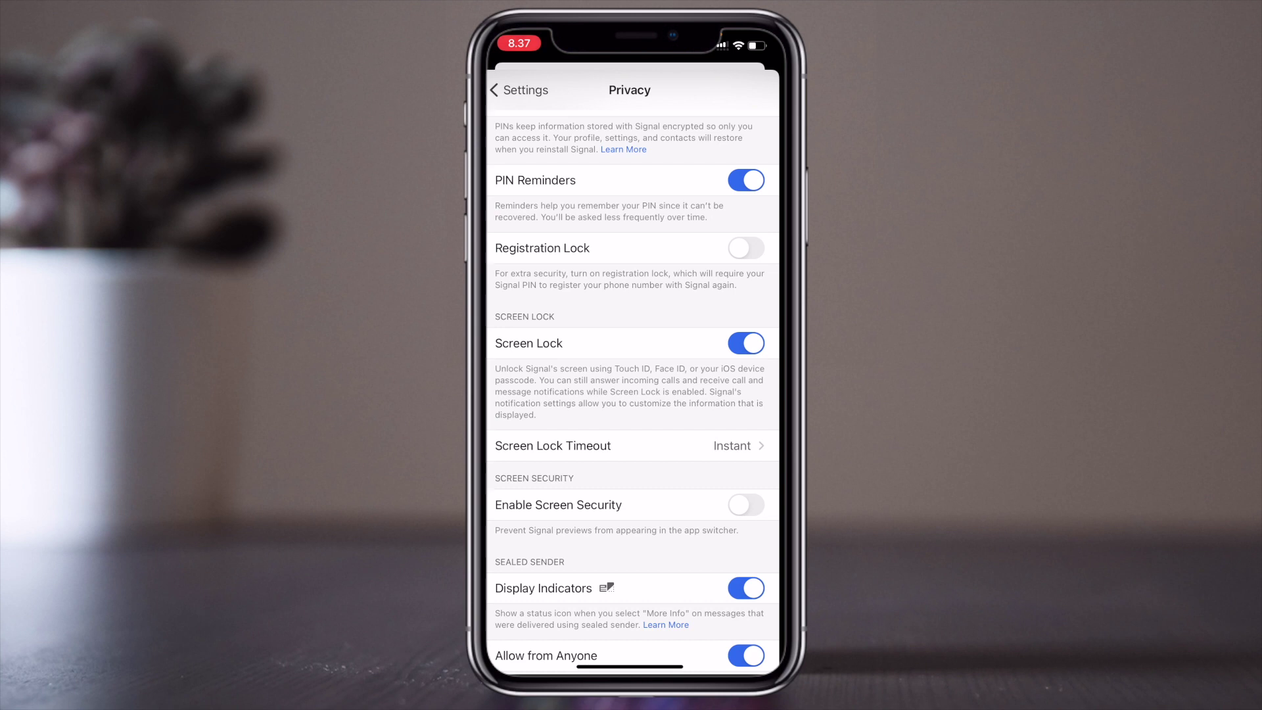
# Go back from Signal's Privacy page to the main Settings list.
pyautogui.click(515, 90)
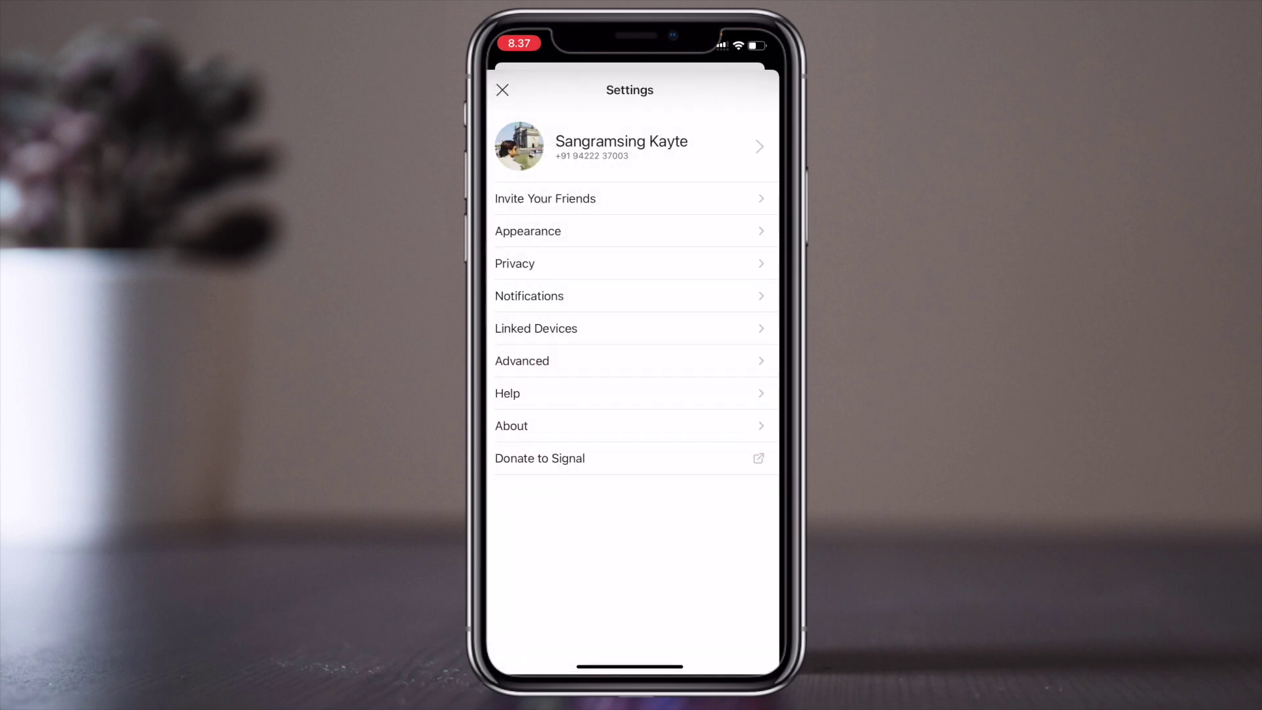